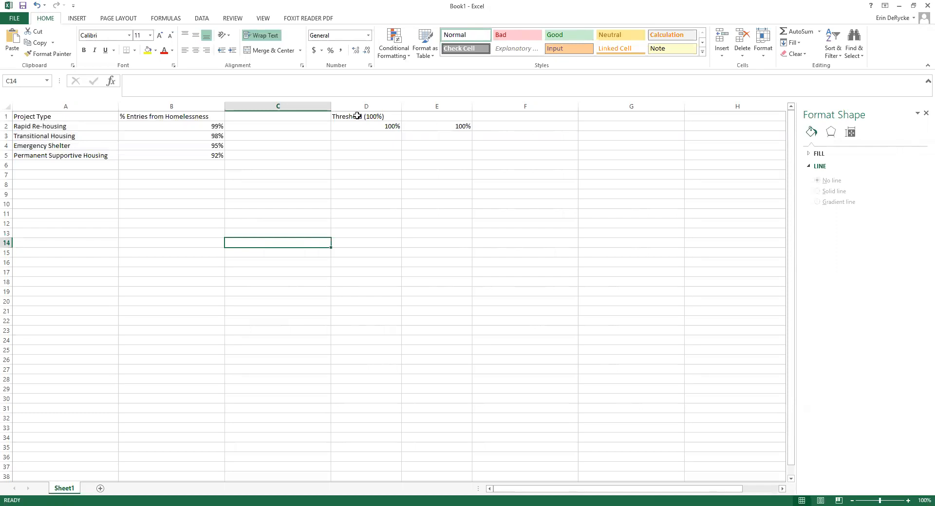
Insert a 2-D clustered bar chart from the data in A1:B5 and enlarge it on the sheet
click(362, 183)
drag(73, 116, 164, 156)
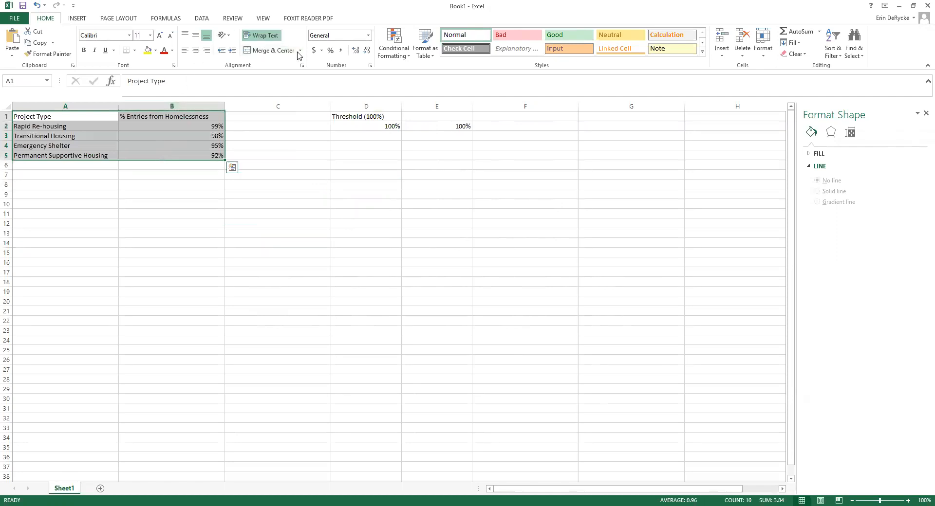
click(77, 18)
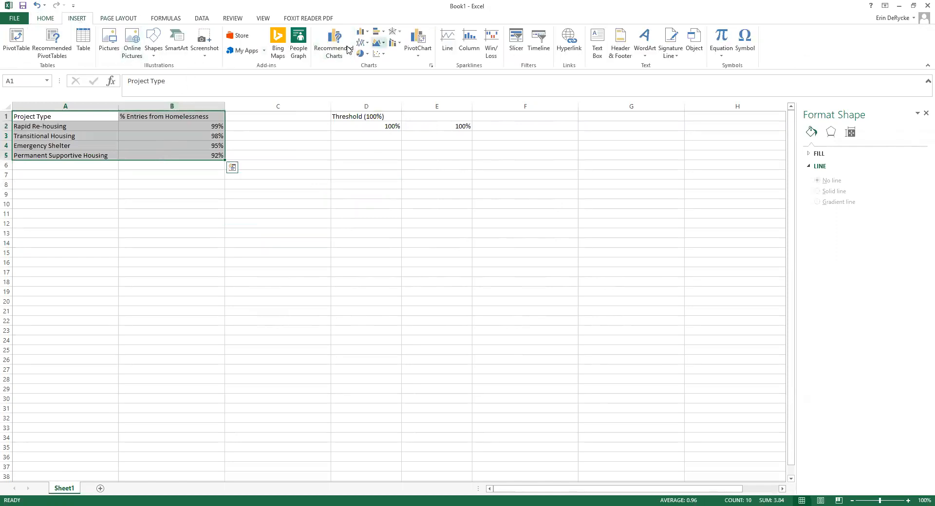
click(378, 31)
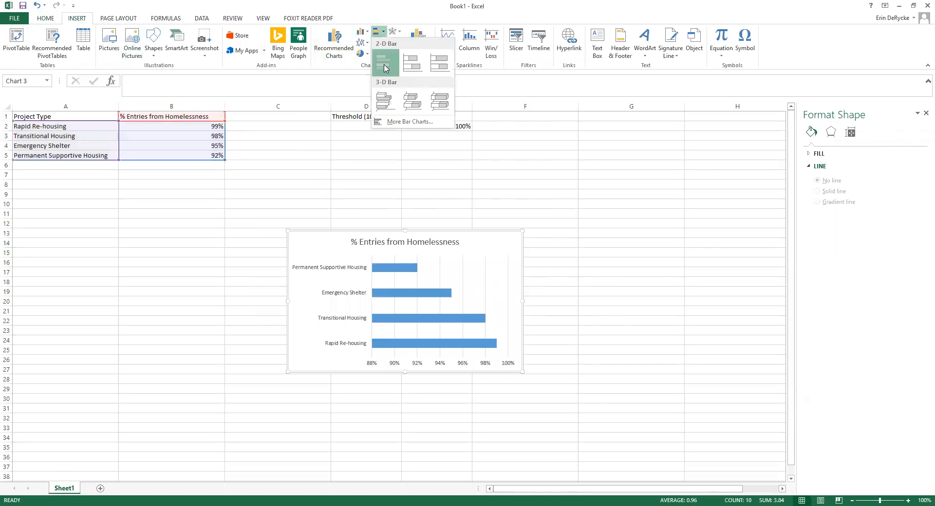
click(384, 63)
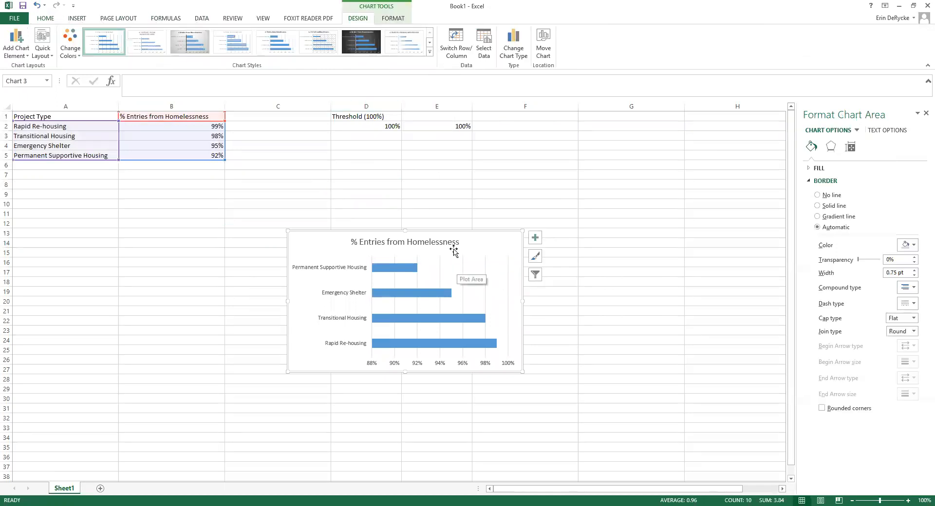
drag(523, 231, 570, 194)
drag(288, 373, 246, 421)
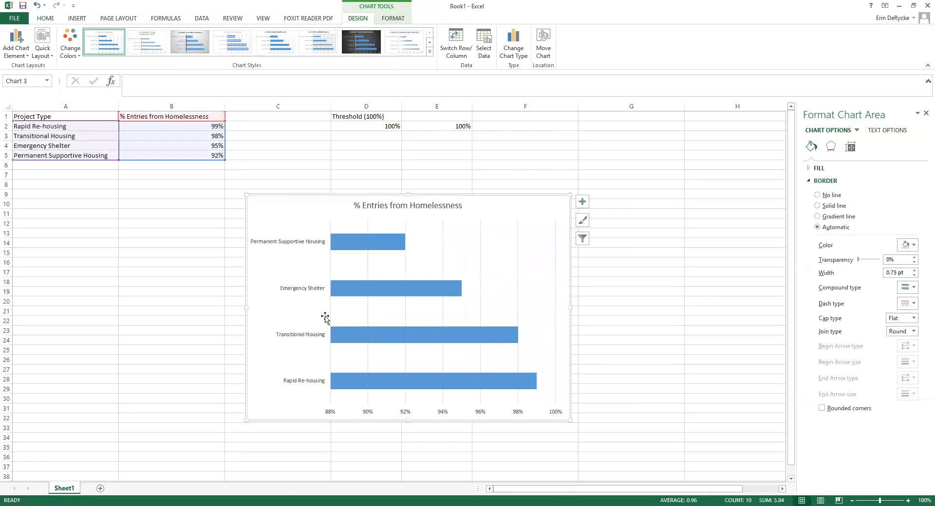
Put the chart's vertical axis categories in reverse order
click(356, 249)
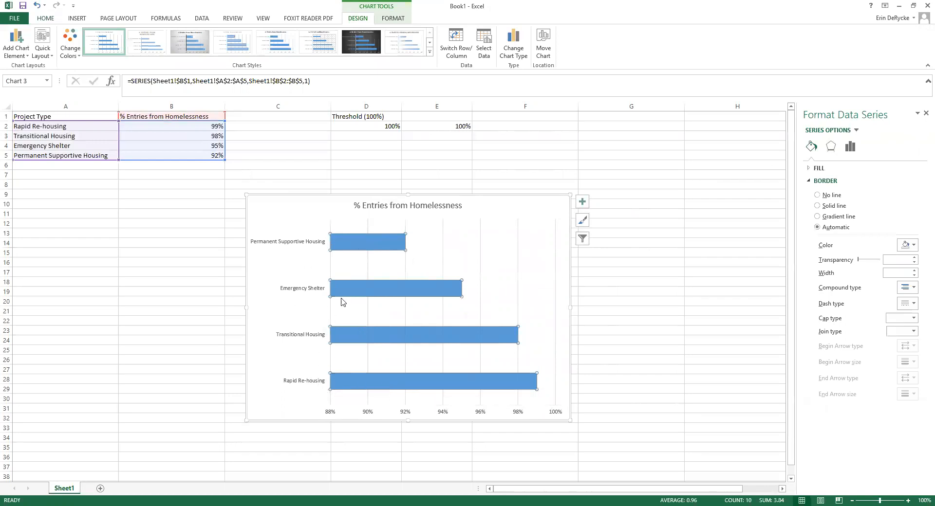
right_click(381, 381)
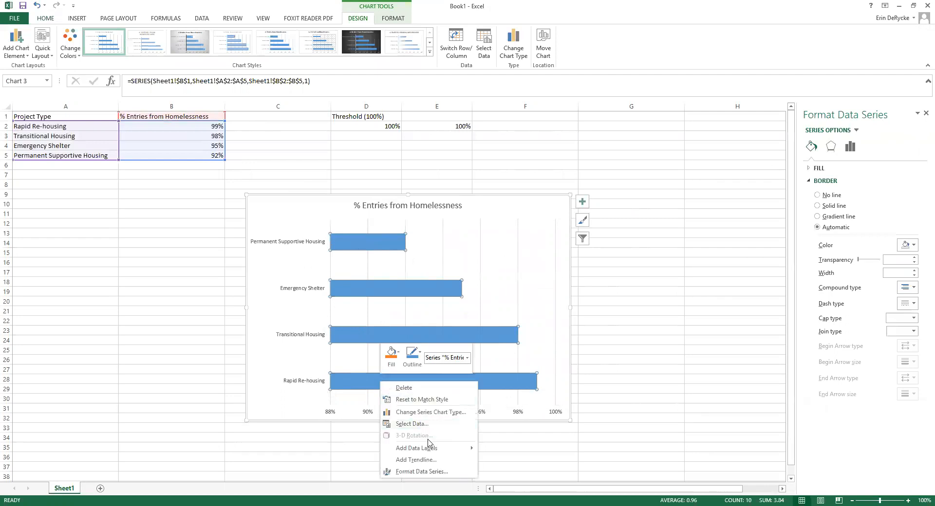
click(422, 471)
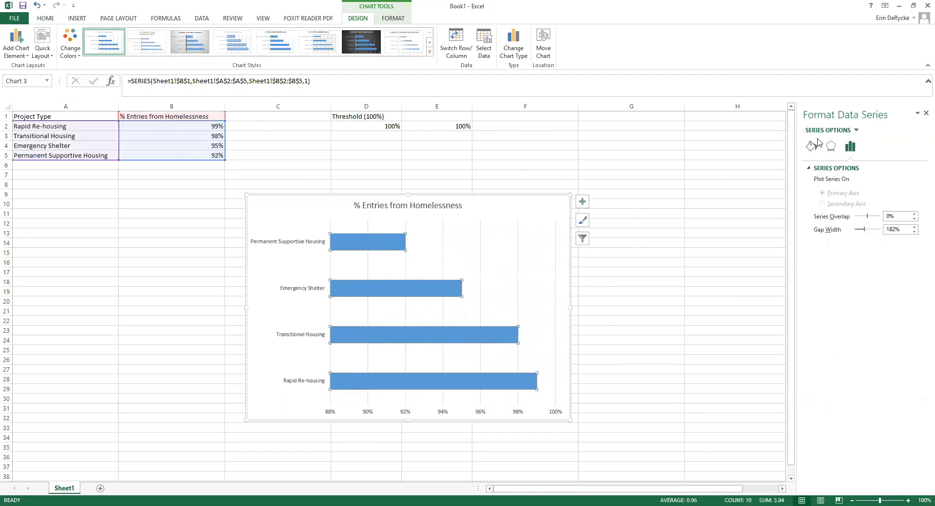
click(857, 131)
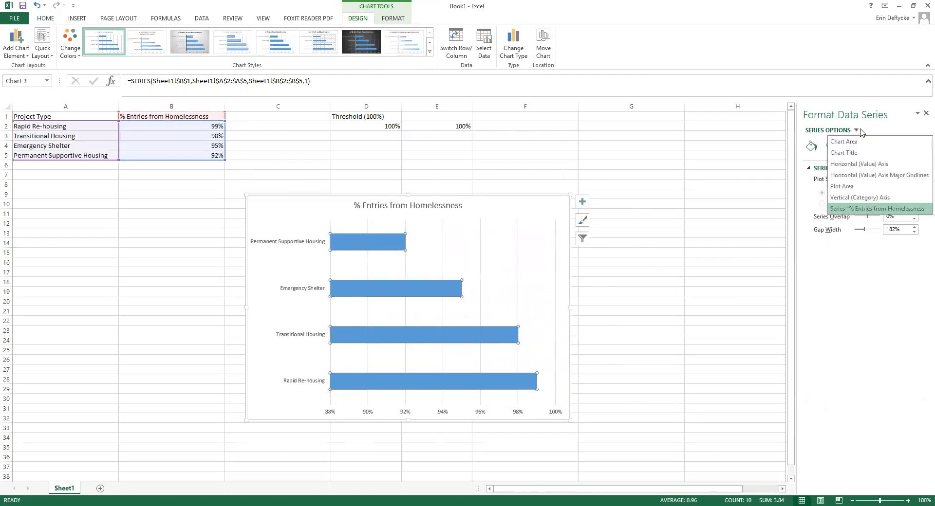
click(882, 197)
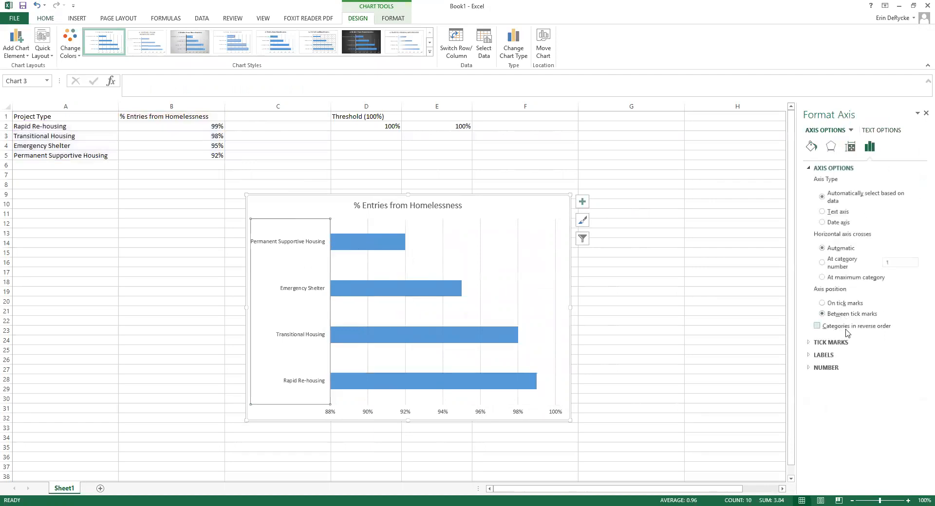
click(817, 326)
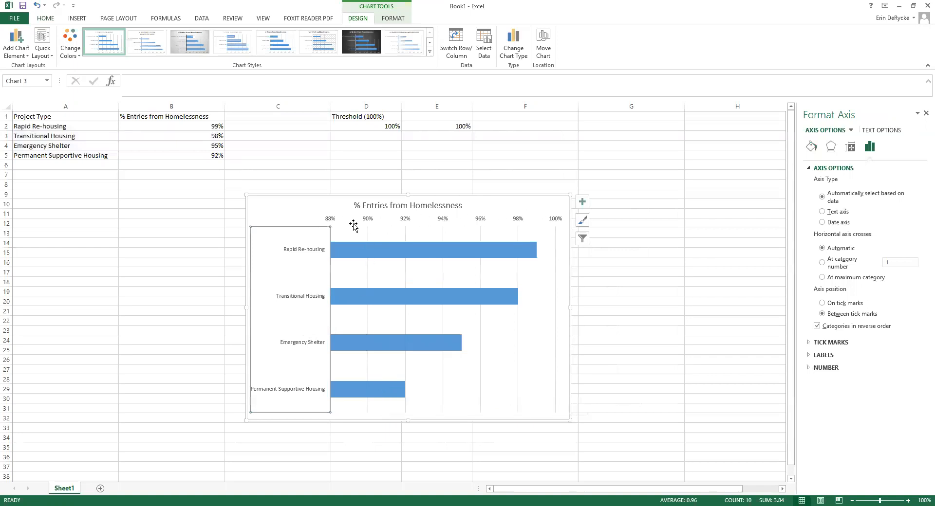
click(826, 355)
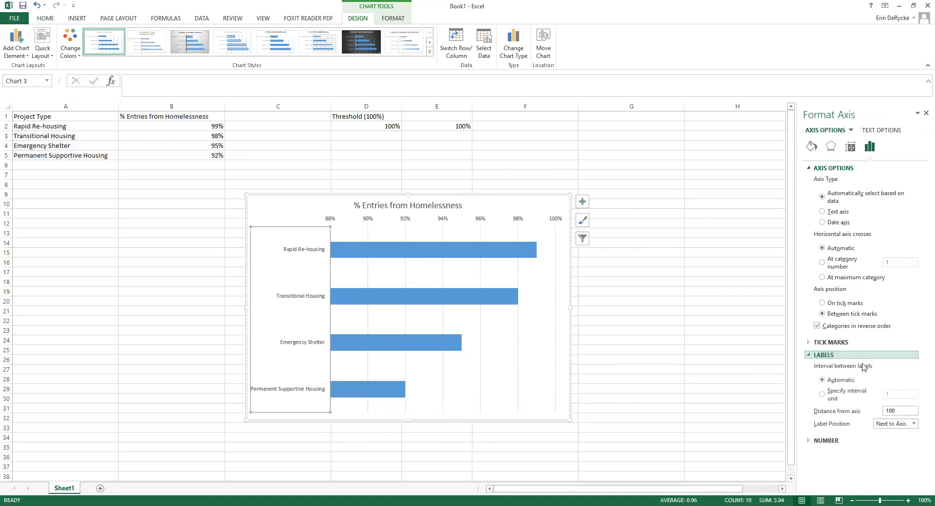
click(909, 426)
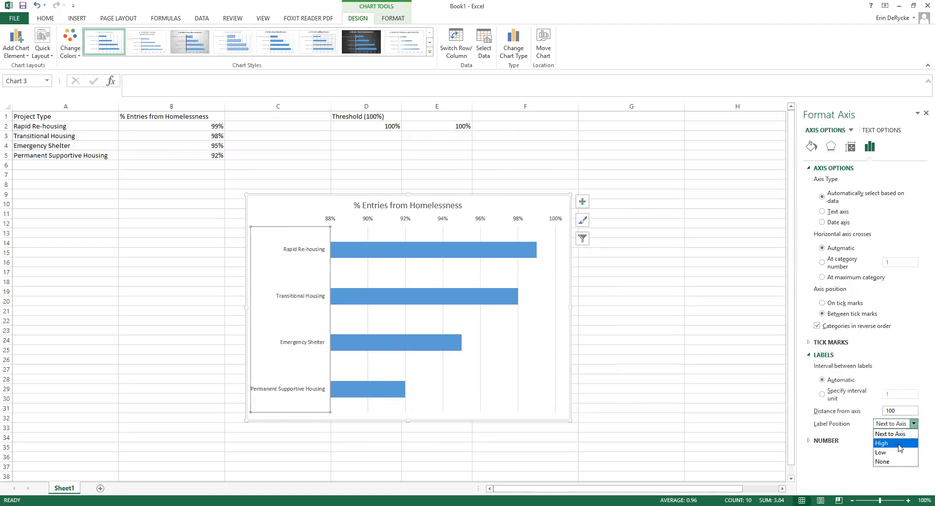
click(899, 445)
click(906, 425)
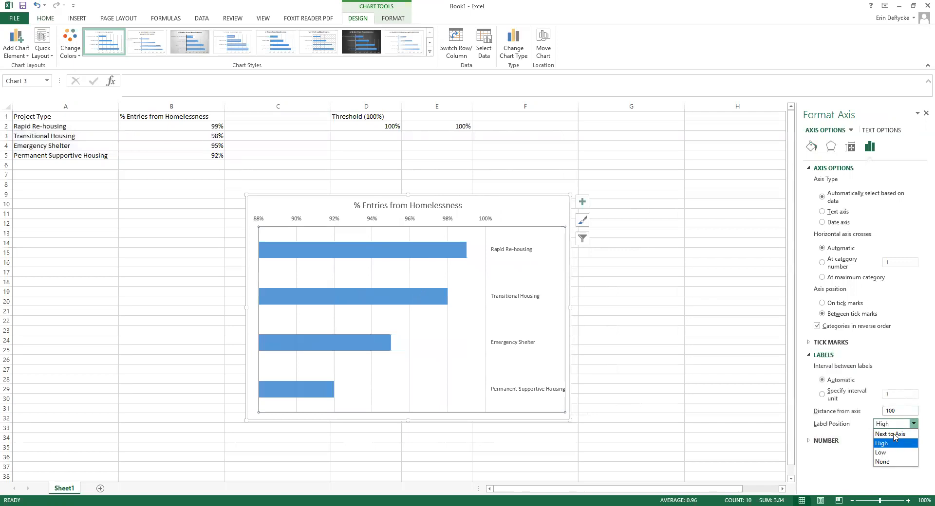
click(894, 434)
Set the label position of the chart's horizontal percentage axis to High
click(480, 220)
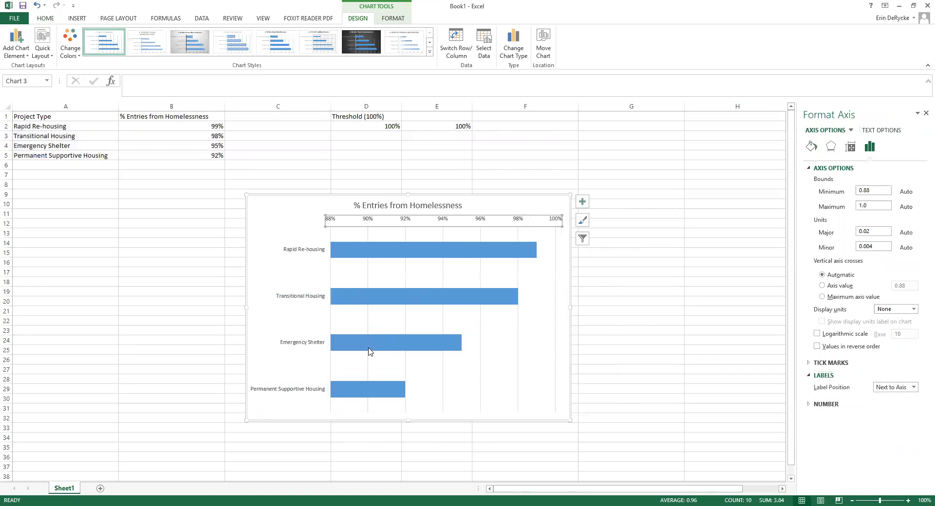
click(901, 388)
click(888, 408)
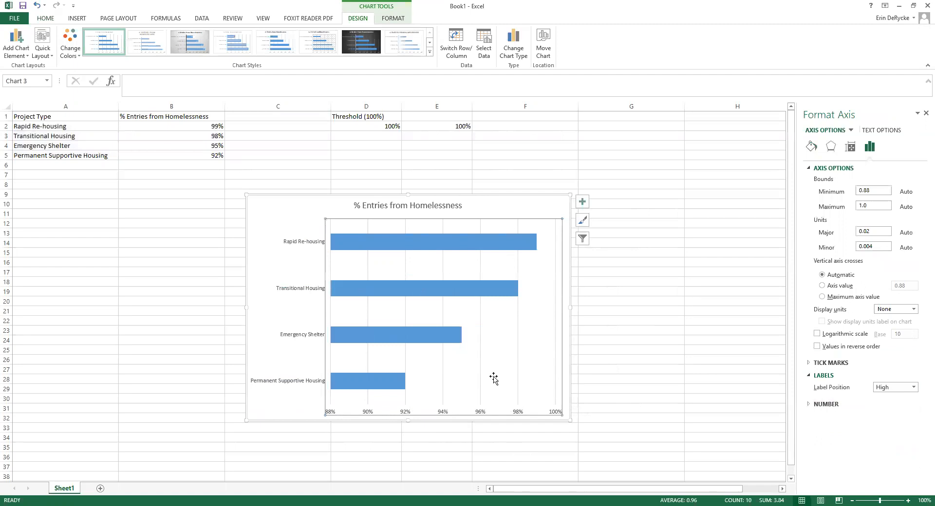
Add a new data series to the chart, taking its name from the Threshold (100%) heading in D1
right_click(486, 317)
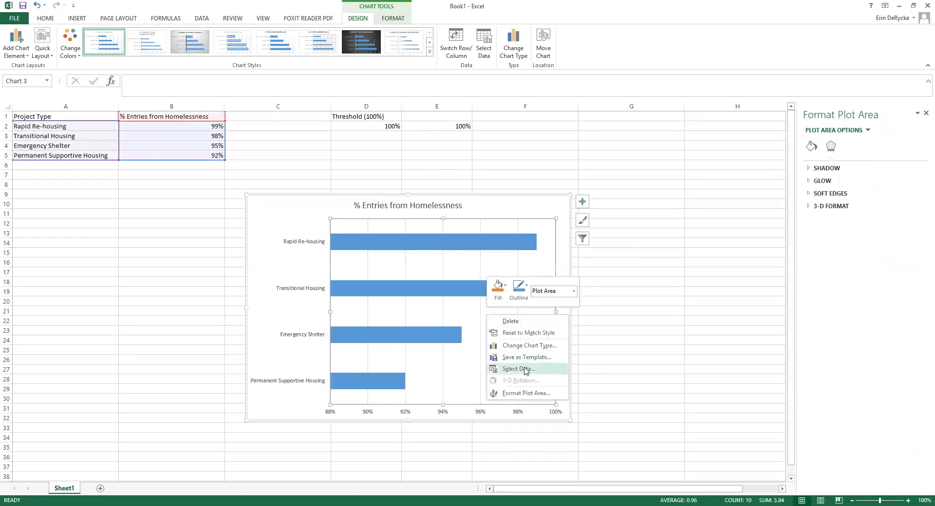
click(526, 369)
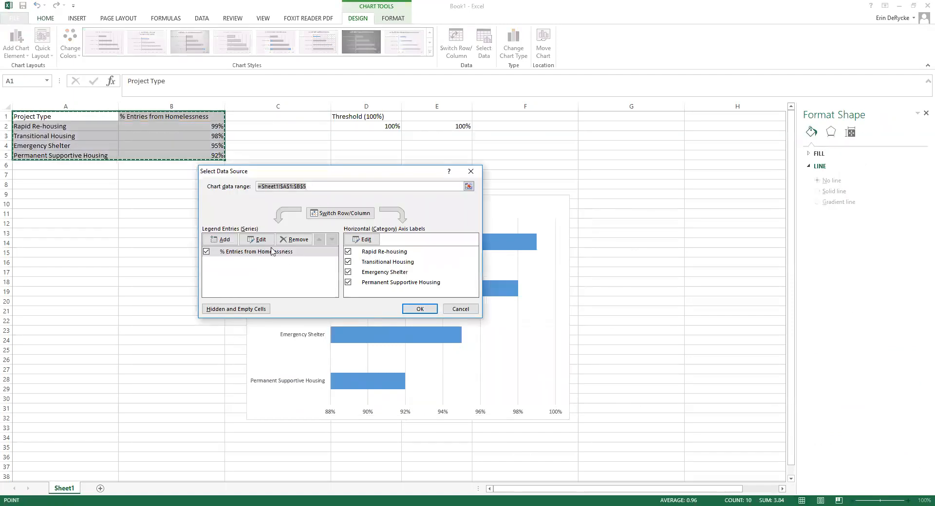
click(220, 239)
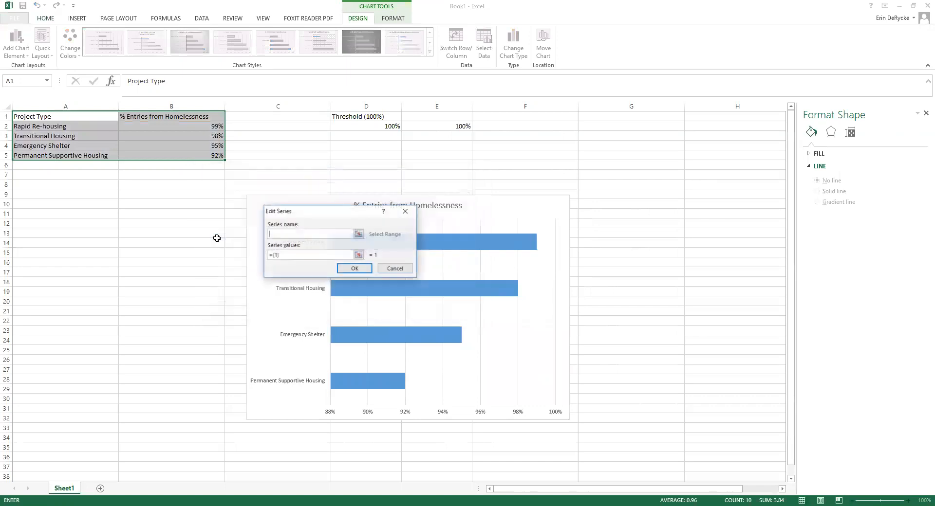
click(363, 118)
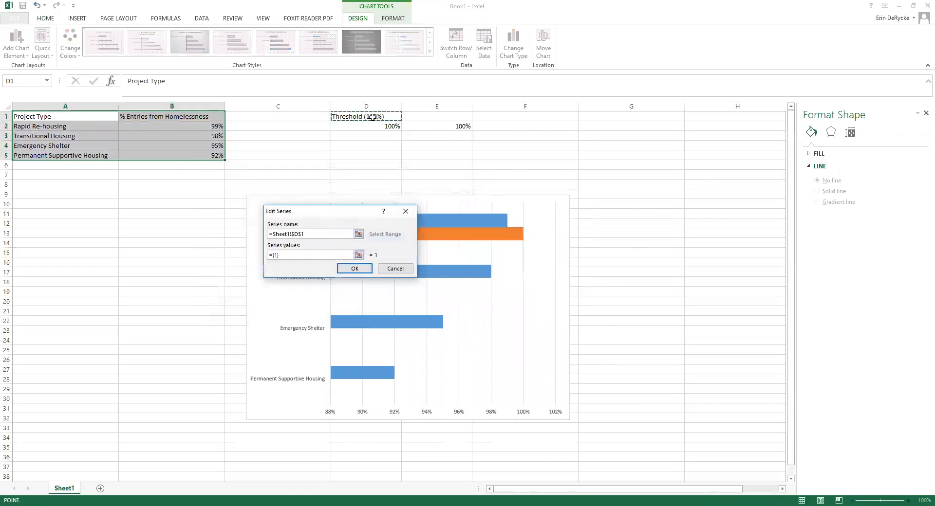
click(354, 269)
click(420, 309)
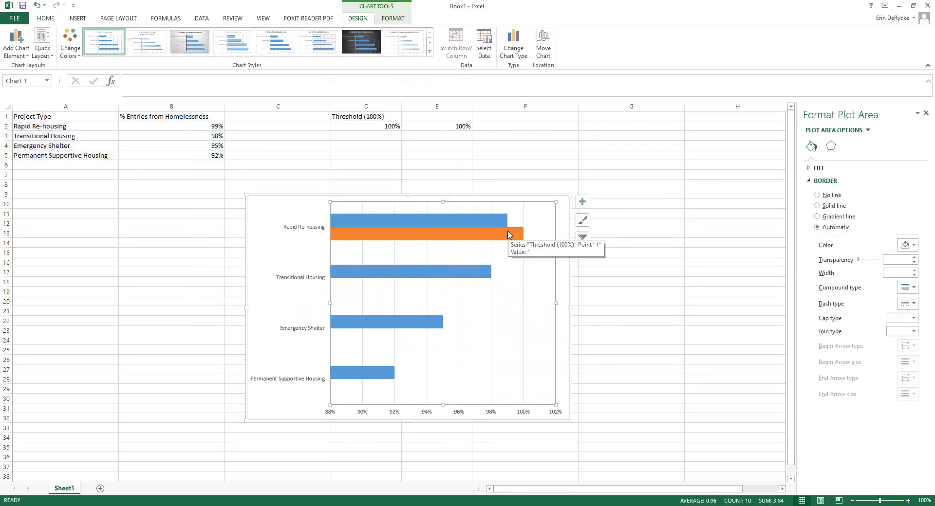
Change the chart type of the Threshold (100%) series to Scatter with Straight Lines
right_click(473, 237)
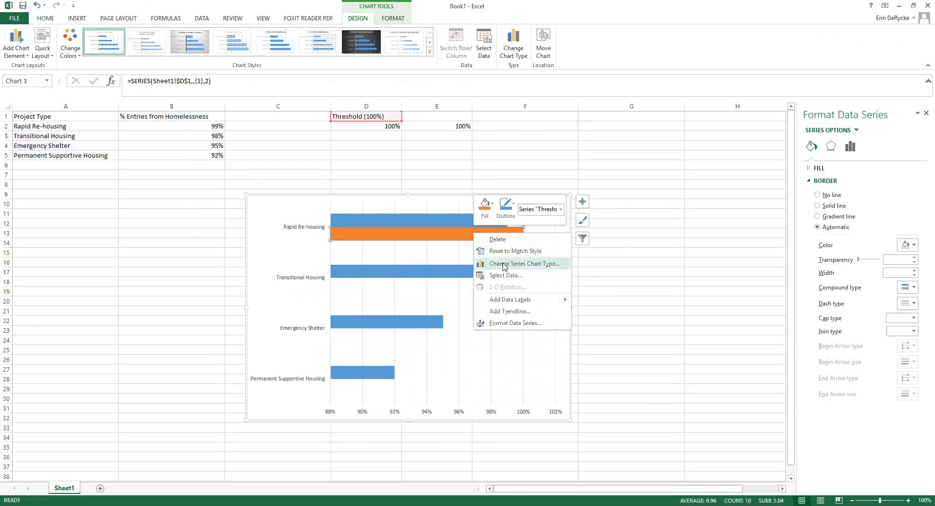
click(504, 265)
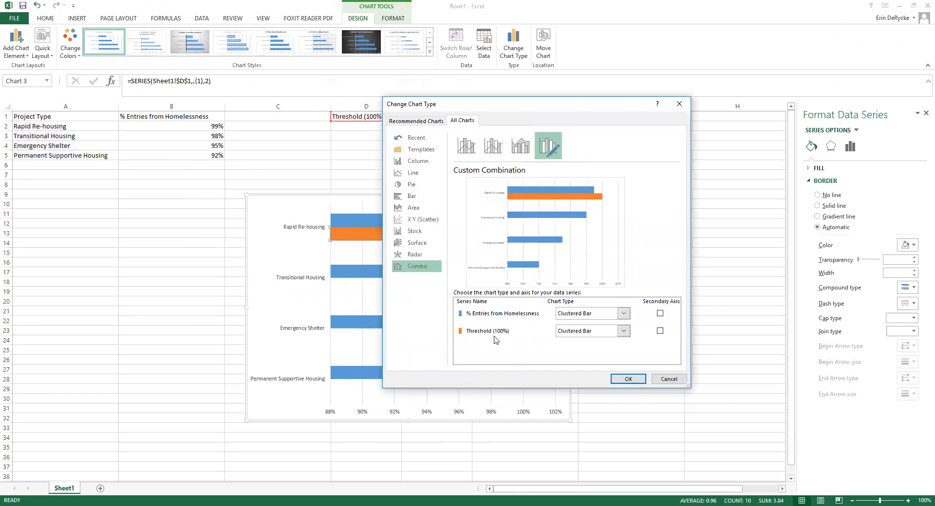
click(593, 335)
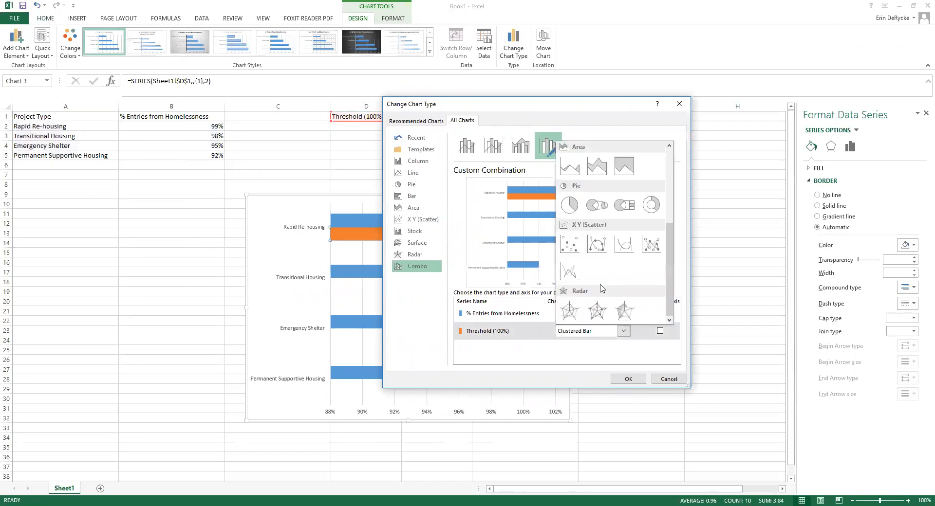
click(571, 272)
click(628, 379)
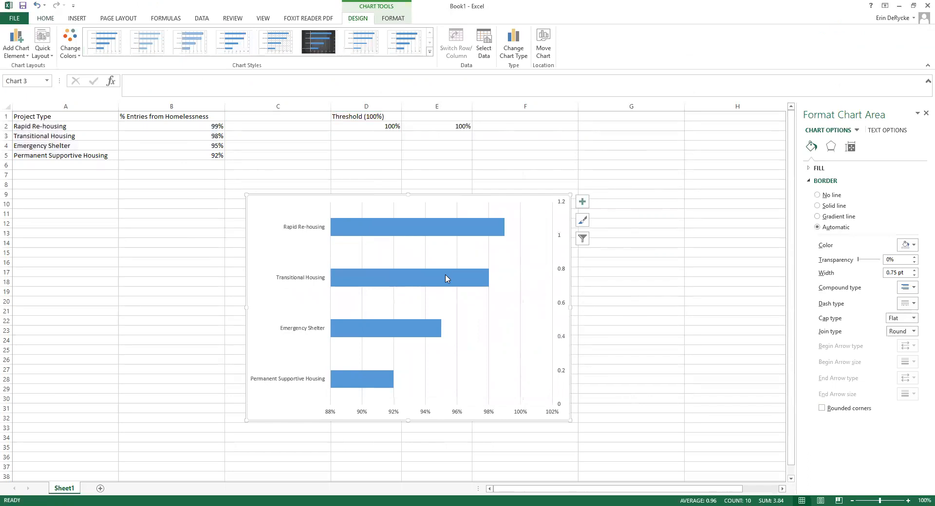
Edit the Threshold (100%) series to use D2:E2 as X values and 0 and 1 as Y values
click(257, 263)
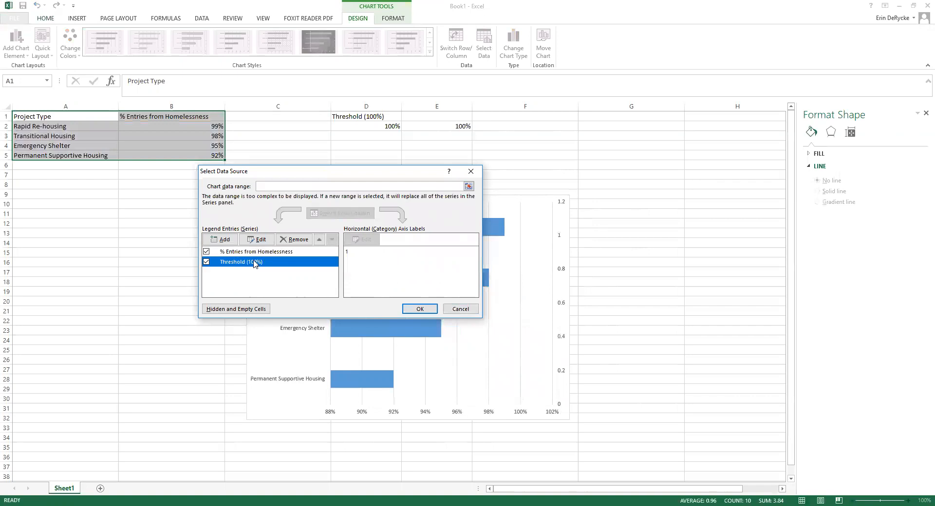
click(257, 239)
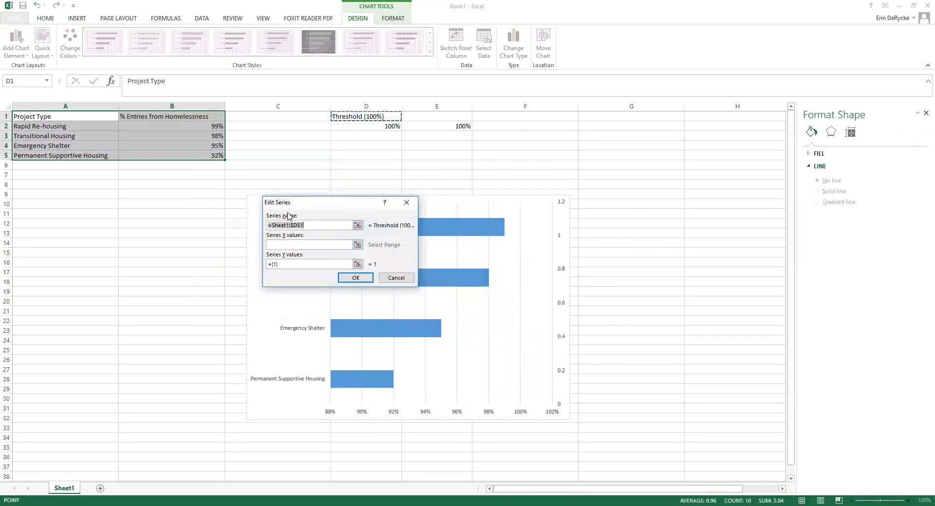
click(289, 245)
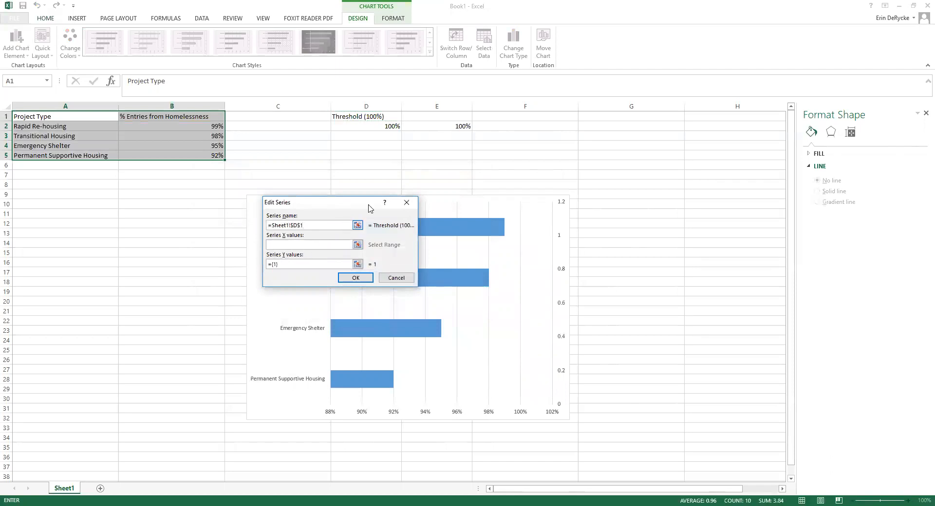
drag(374, 128, 427, 127)
click(303, 263)
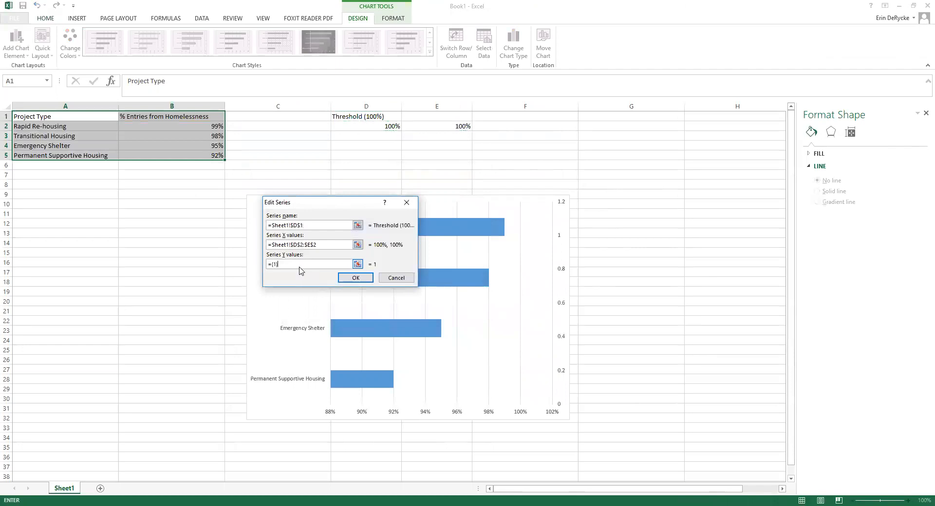
text(0.)
click(355, 277)
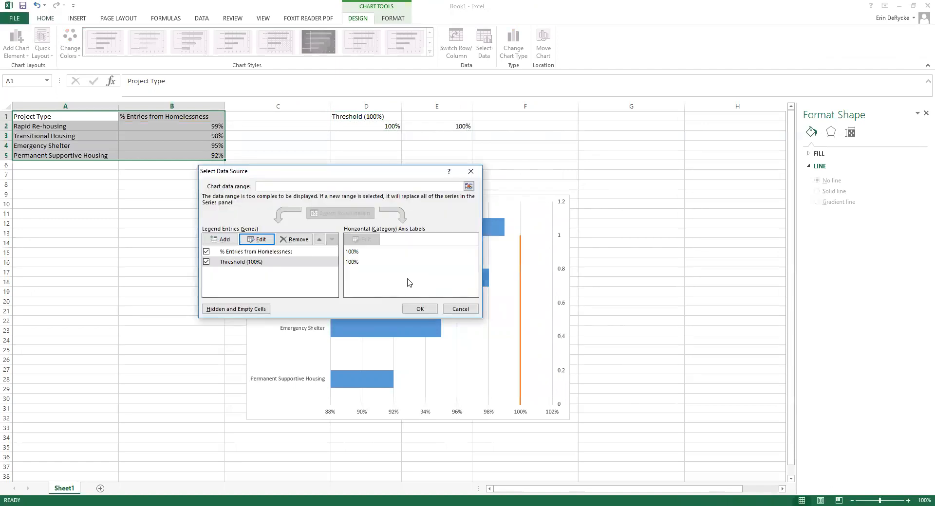
click(426, 309)
Set the secondary vertical axis's maximum bound to 1, then delete that axis from the chart
right_click(533, 259)
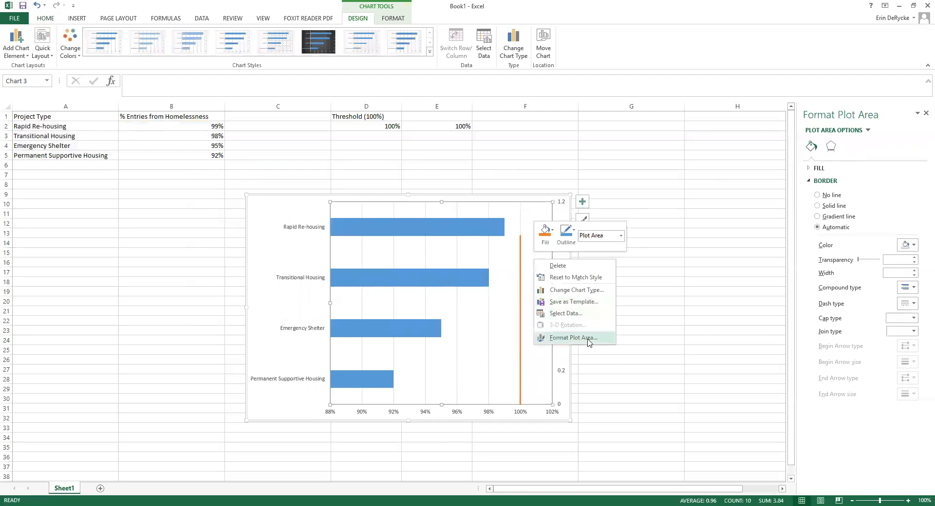
click(589, 340)
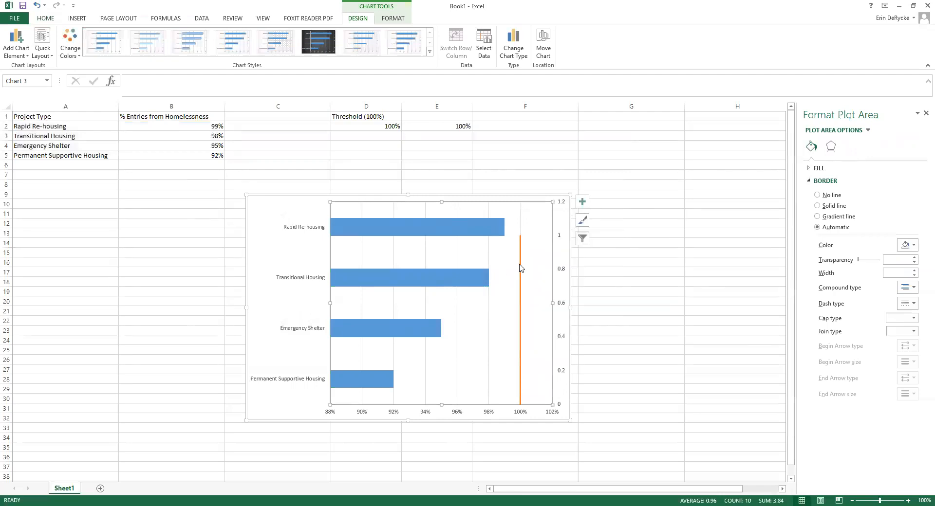
click(867, 131)
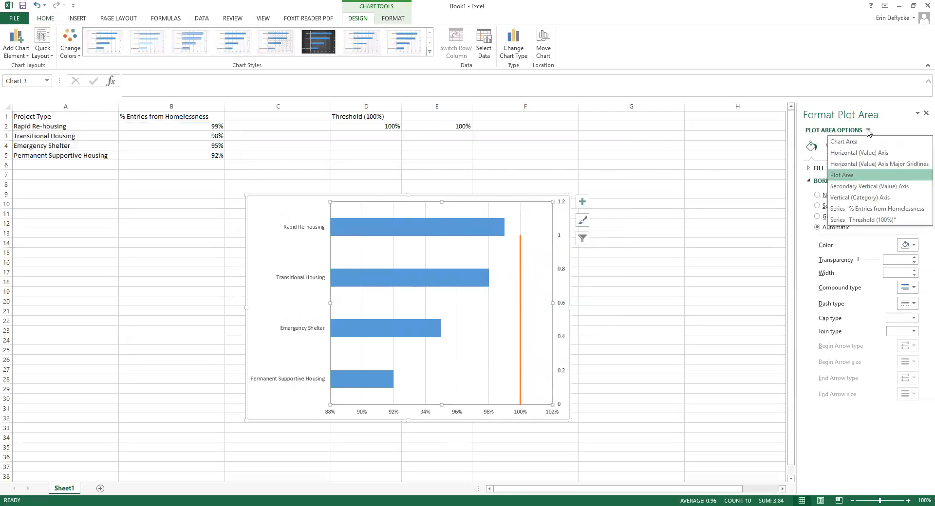
click(893, 190)
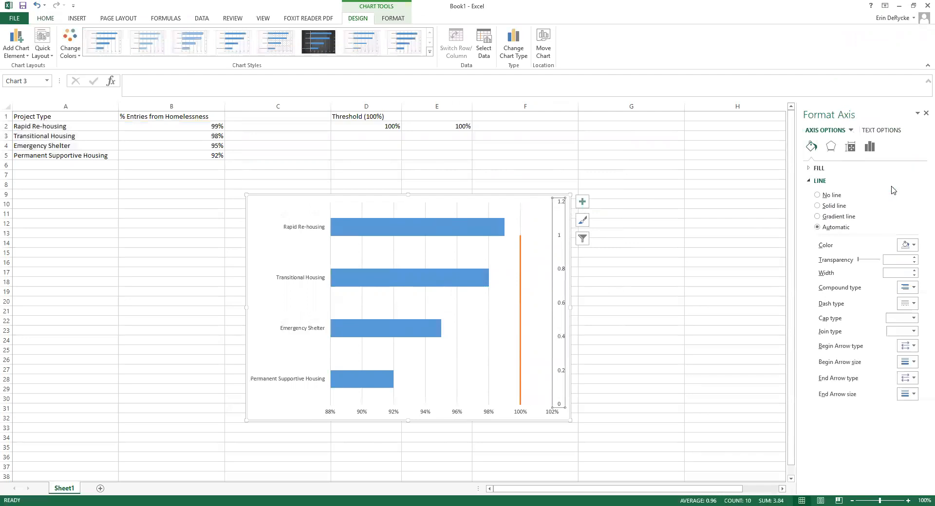
click(870, 147)
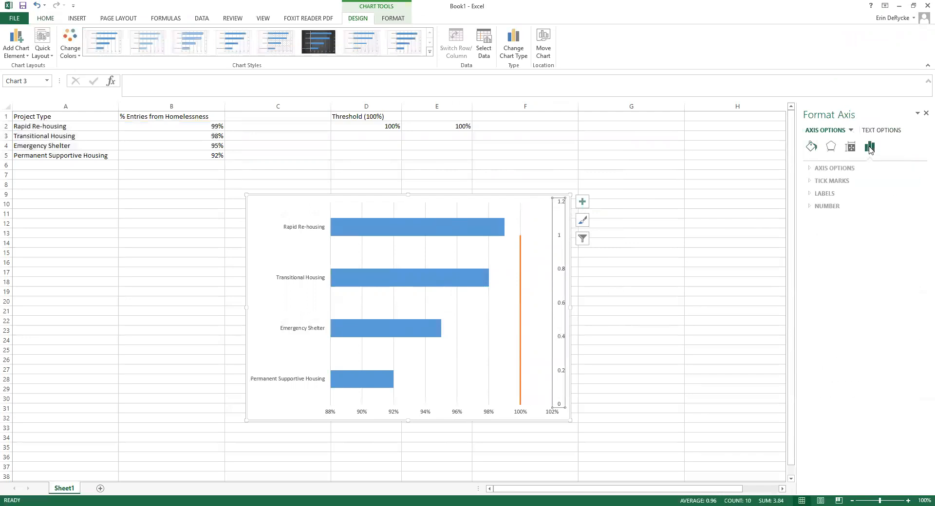
click(847, 169)
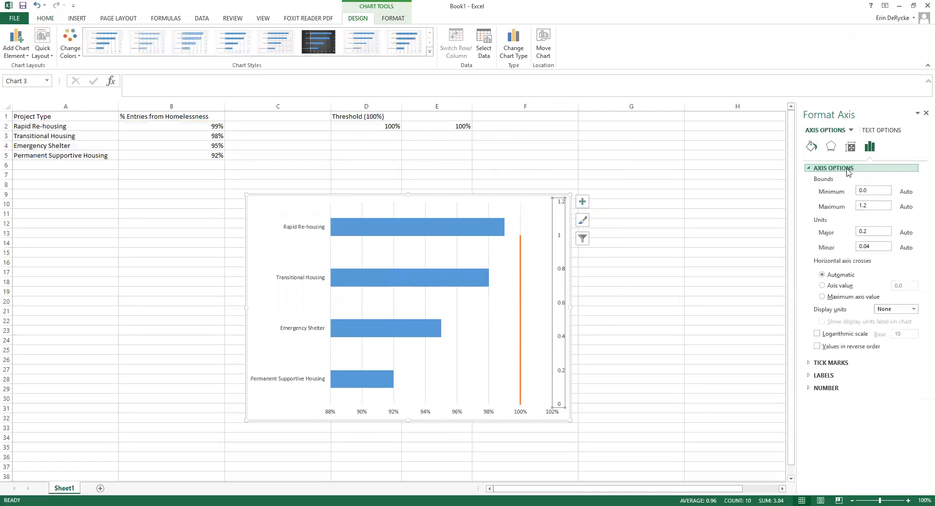
drag(875, 204, 860, 208)
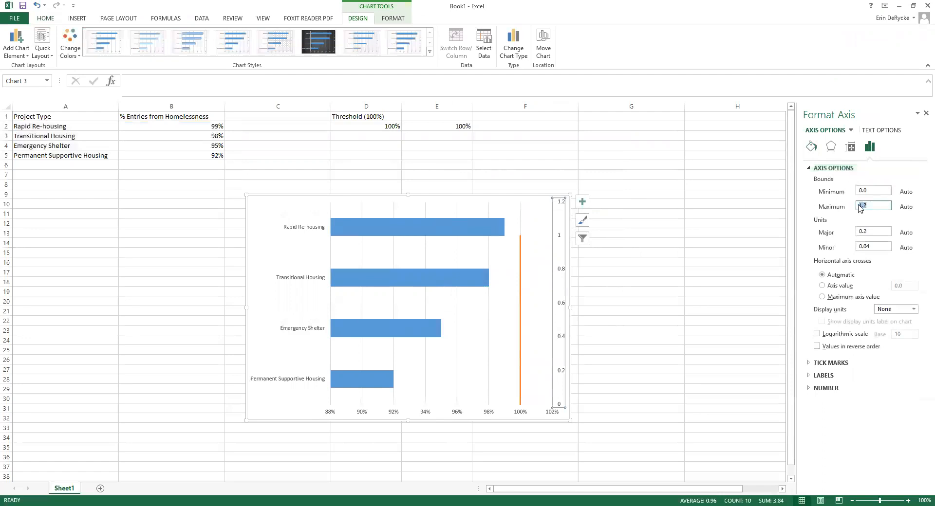
text(1)
key(Return)
click(690, 231)
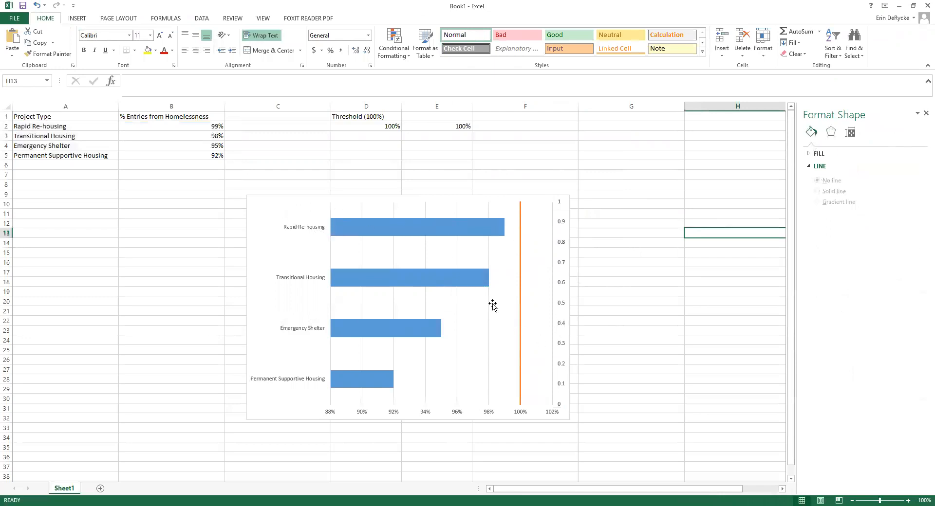
click(562, 305)
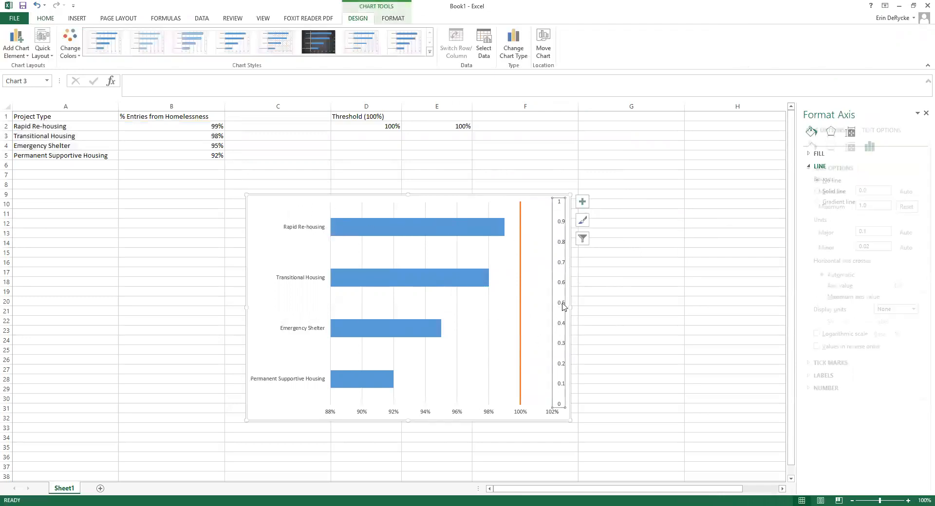
key(Delete)
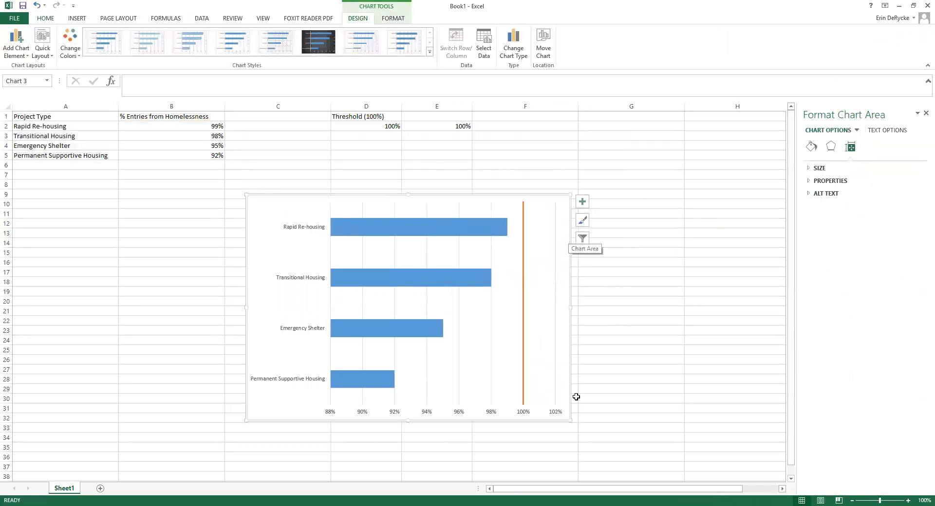
Format the Threshold (100%) series line with a dashed line style
click(523, 260)
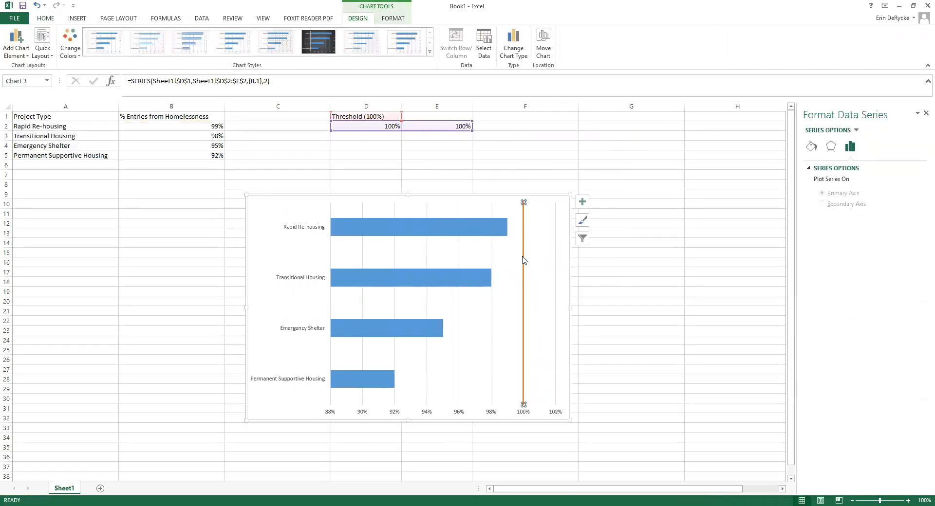
click(811, 146)
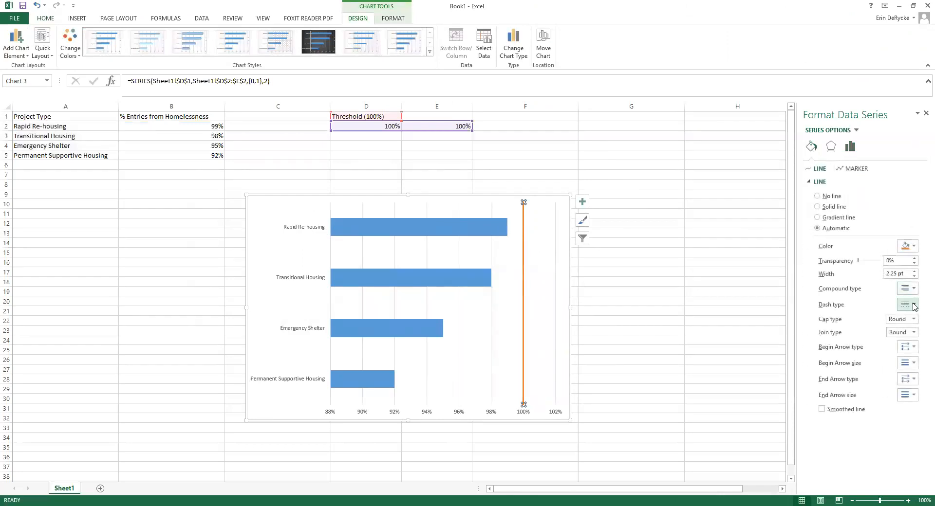
click(913, 306)
click(906, 339)
Add a chart title and a legend to the chart, placing the legend at the bottom
click(582, 202)
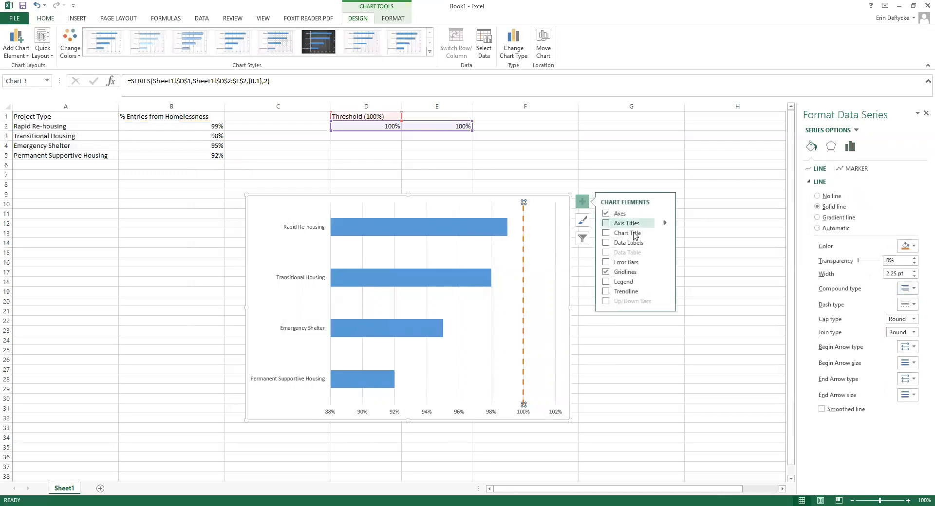
click(606, 233)
click(606, 282)
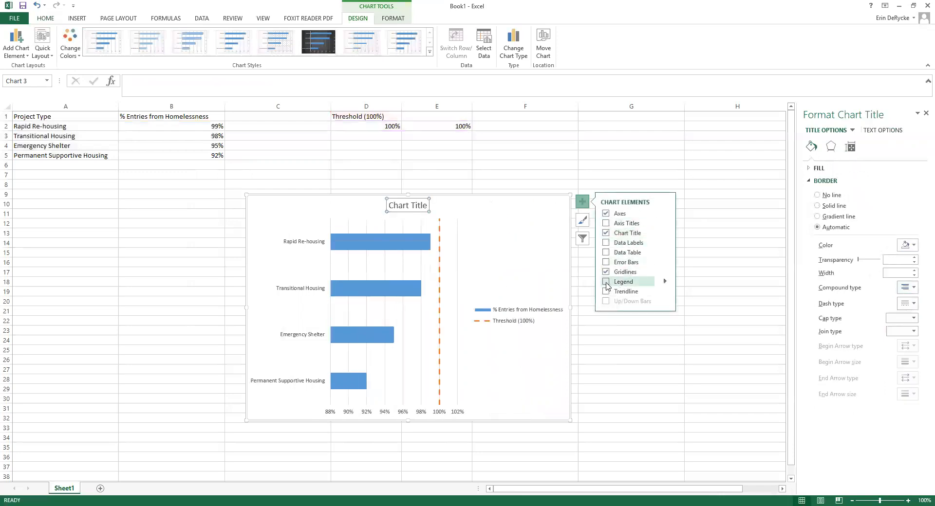
click(664, 282)
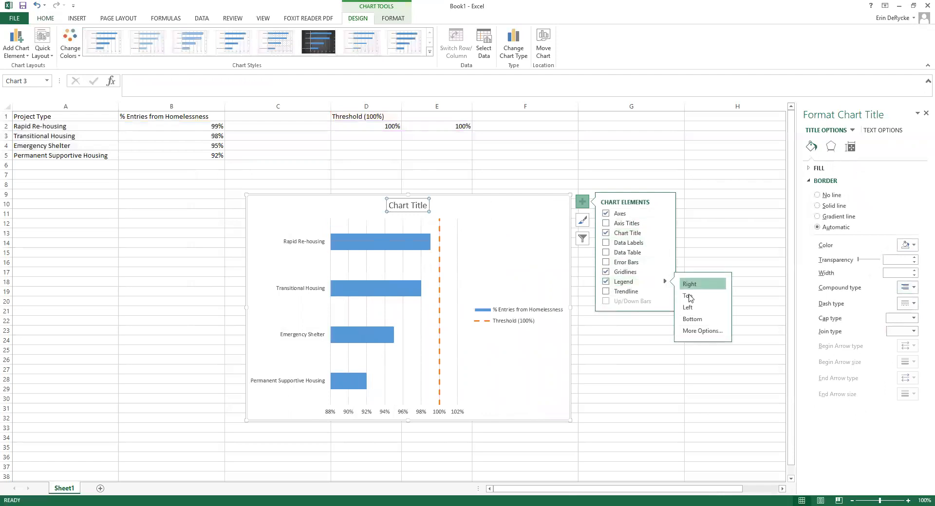
click(696, 319)
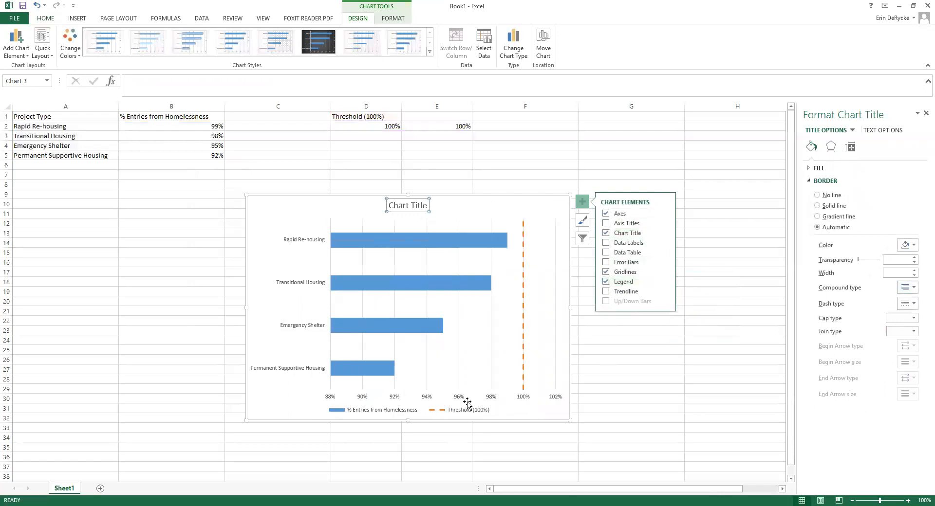